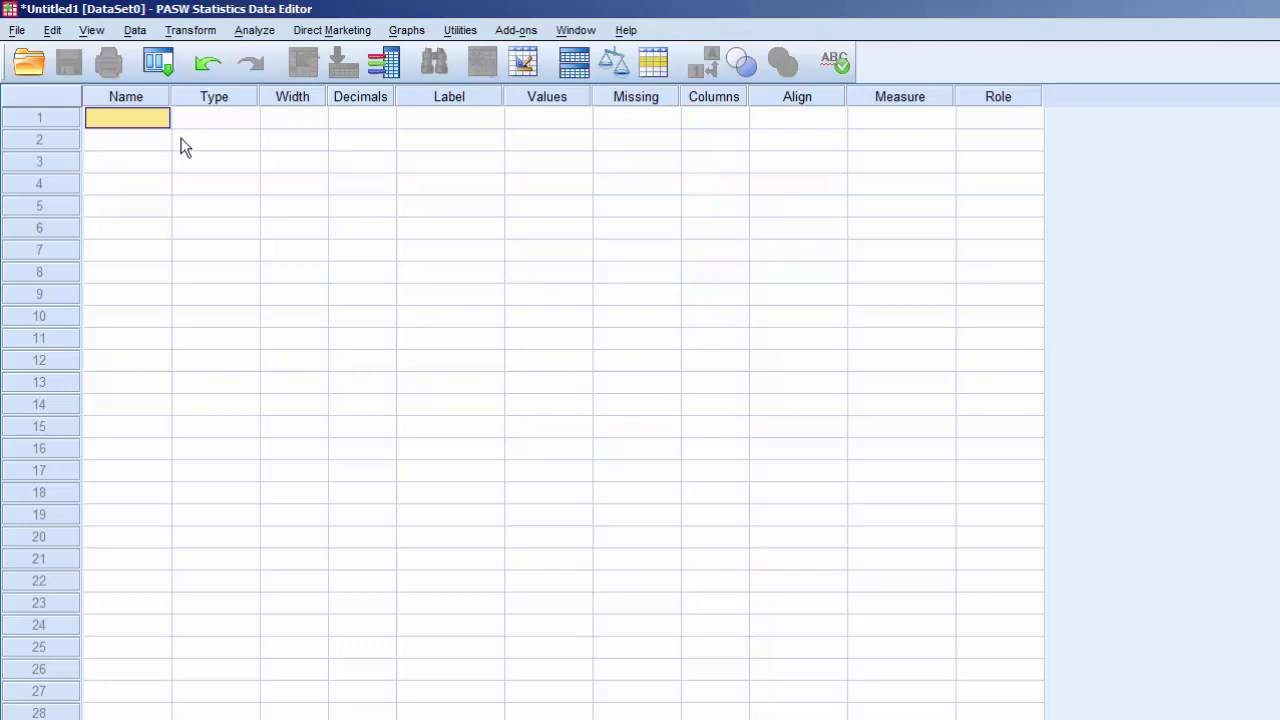
Step: Name the first variable gender, keeping the default Numeric, width 8, Scale settings
type("gender")
key("Return")
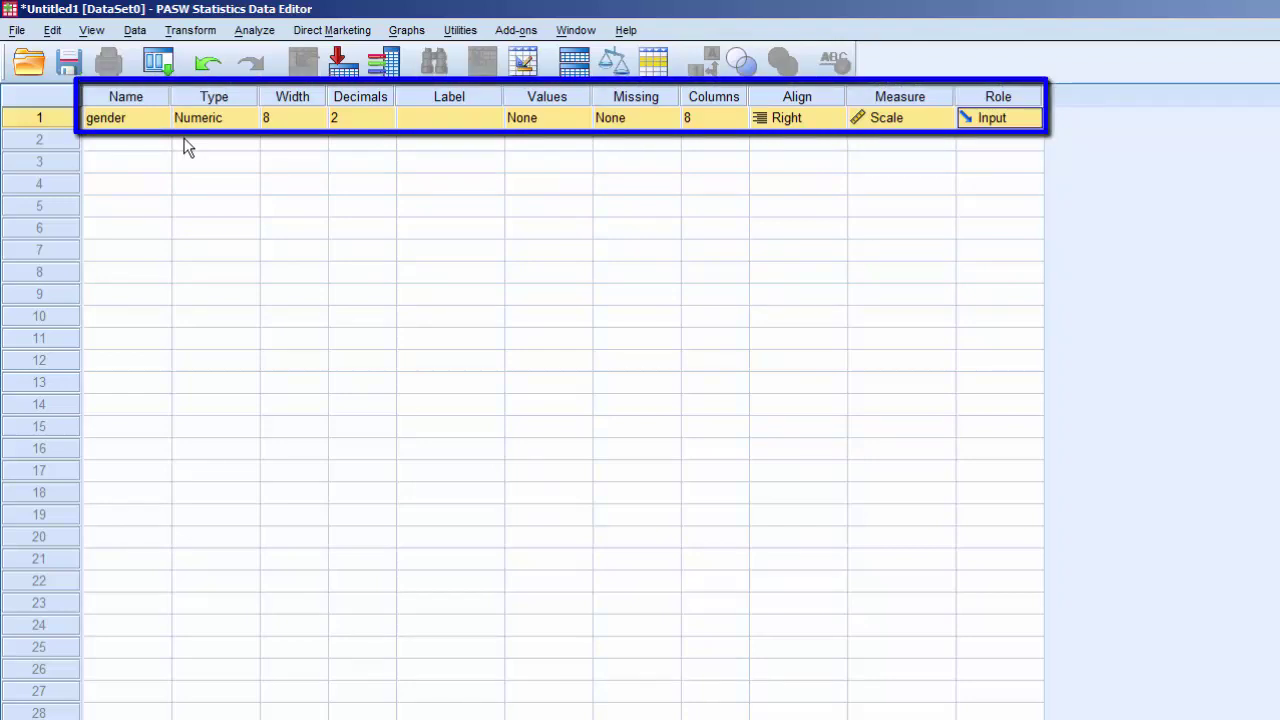
Step: Confirm gender's type as Numeric and reduce its decimals from 2 to 0
left_click(250, 116)
left_click(250, 116)
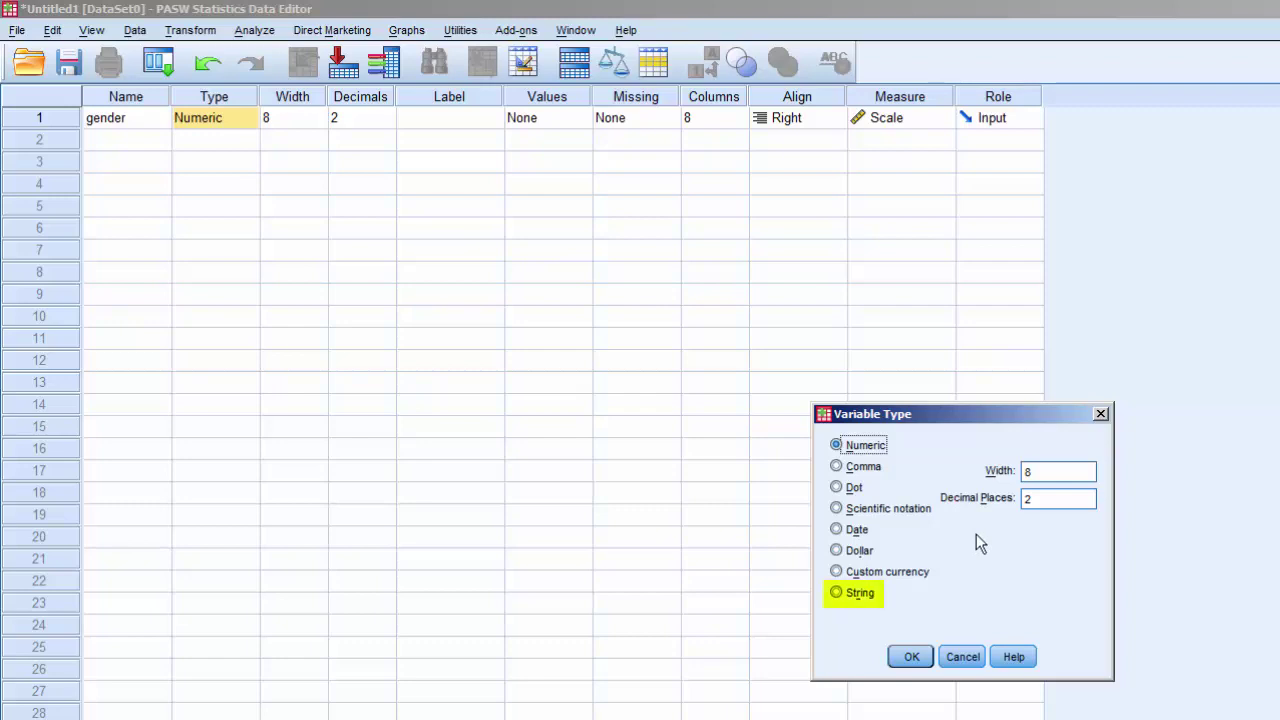
left_click(910, 656)
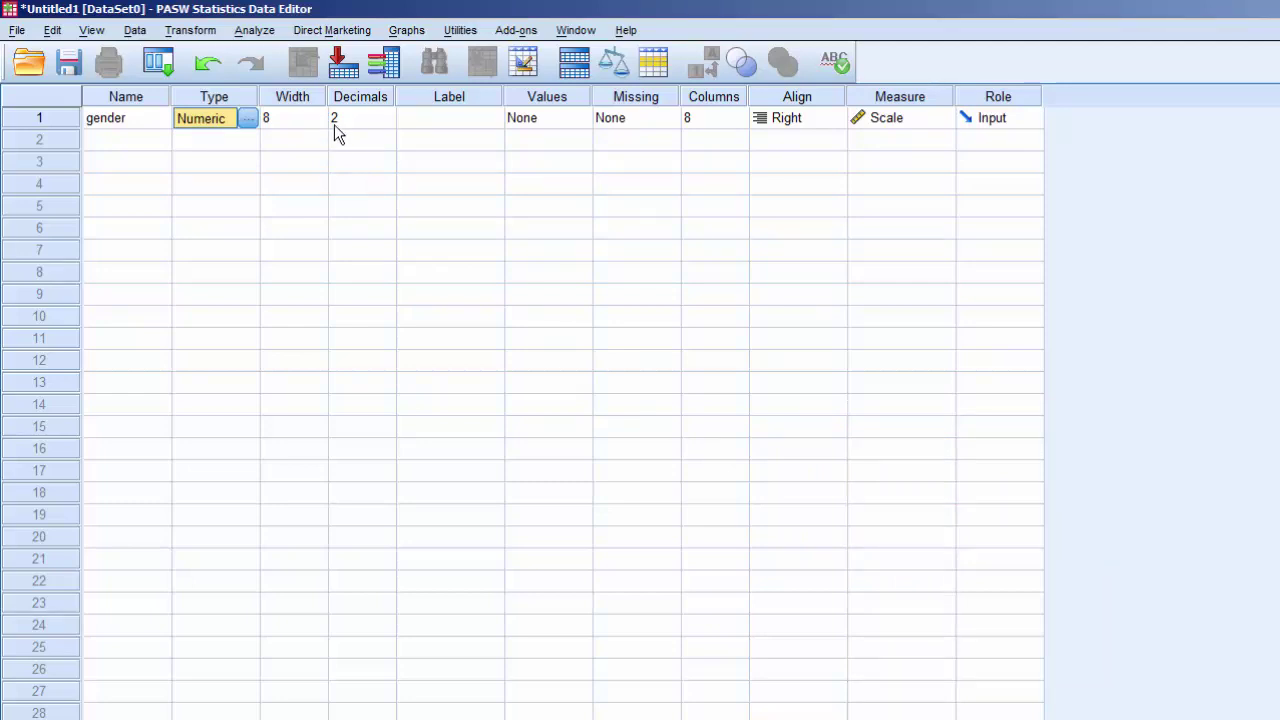
left_click(392, 122)
left_click(392, 122)
left_click(392, 122)
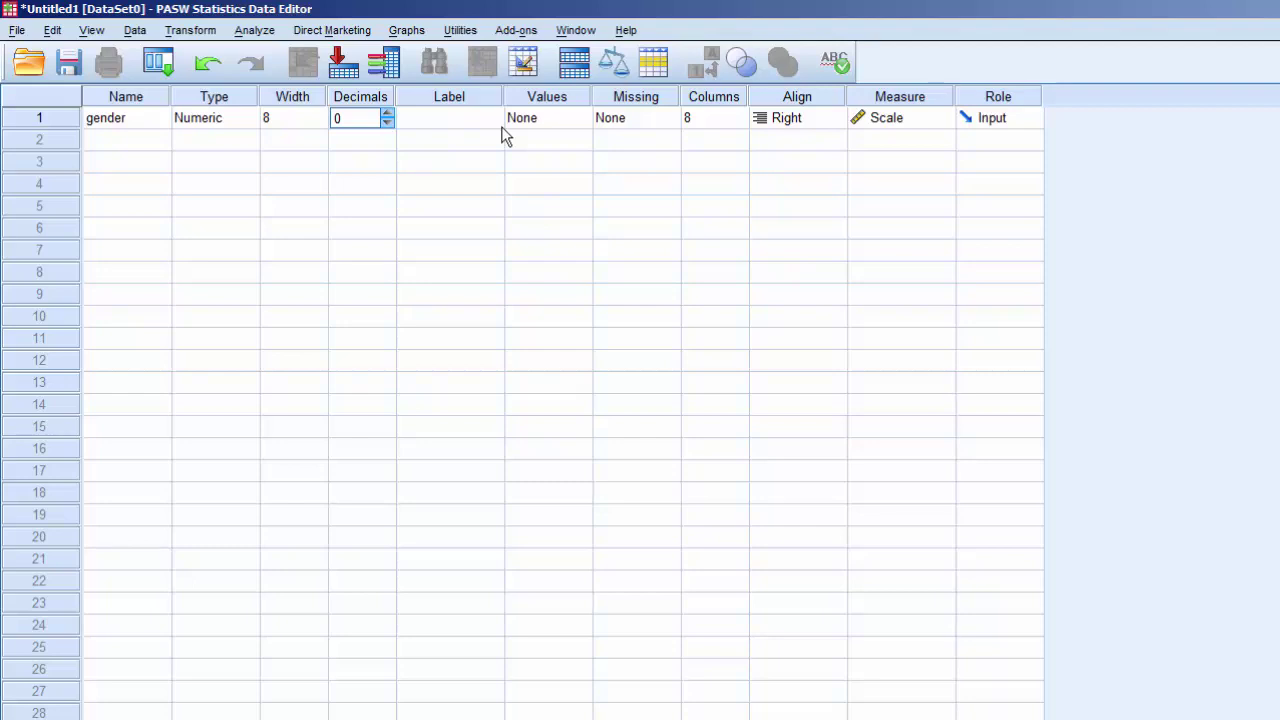
Step: Give gender the value labels 1 = Female and 2 = Male
left_click(586, 124)
left_click(586, 124)
type("1")
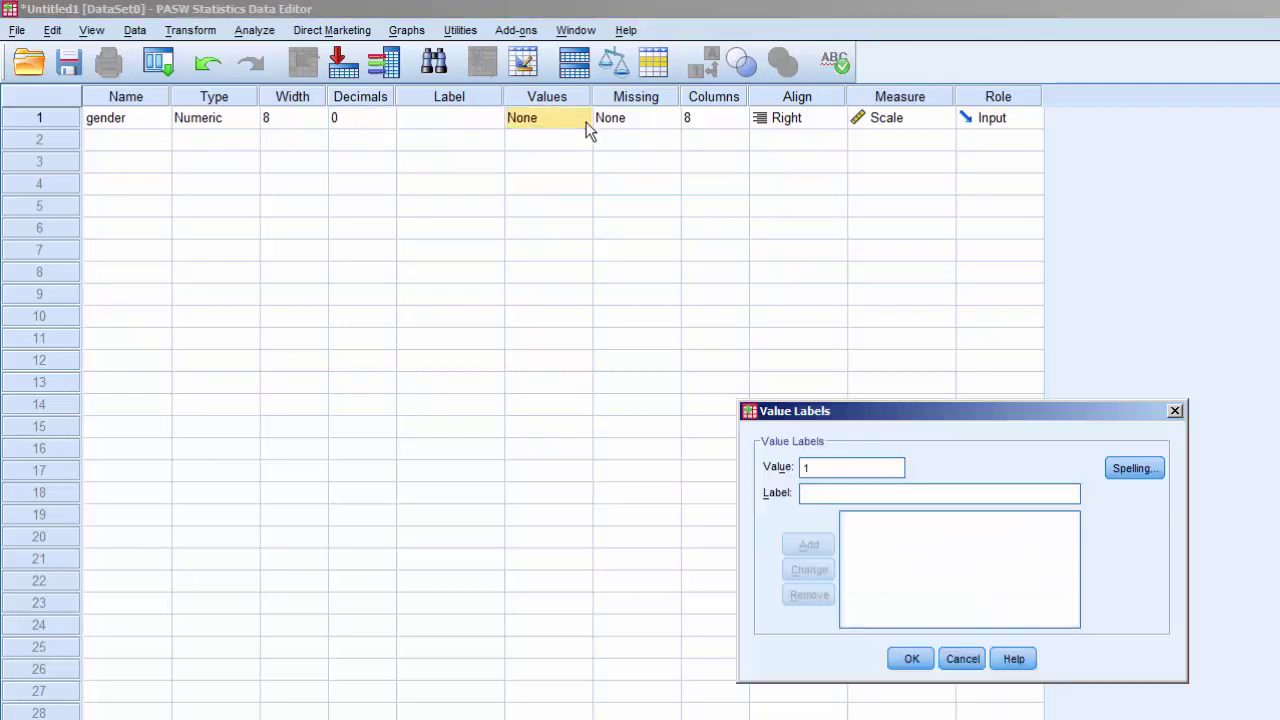
key("Tab")
type("Female")
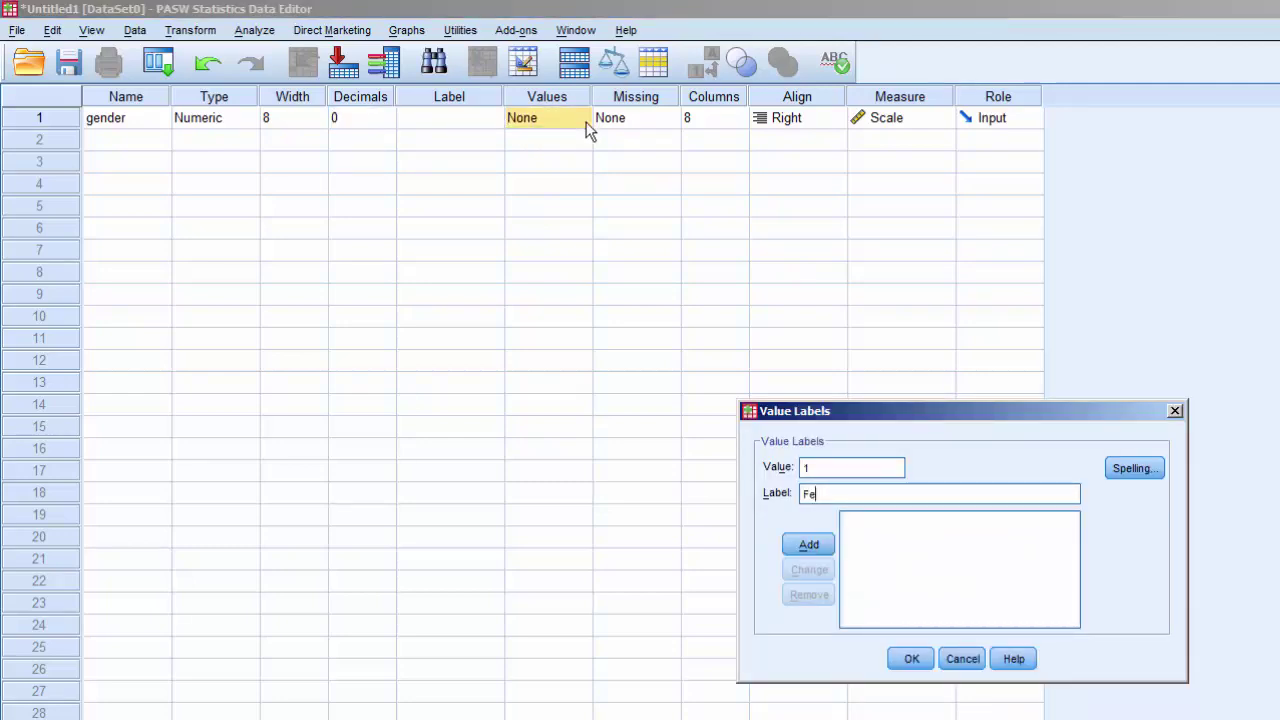
key("alt+a")
type("2")
key("Tab")
type("Male")
left_click(808, 546)
left_click(909, 658)
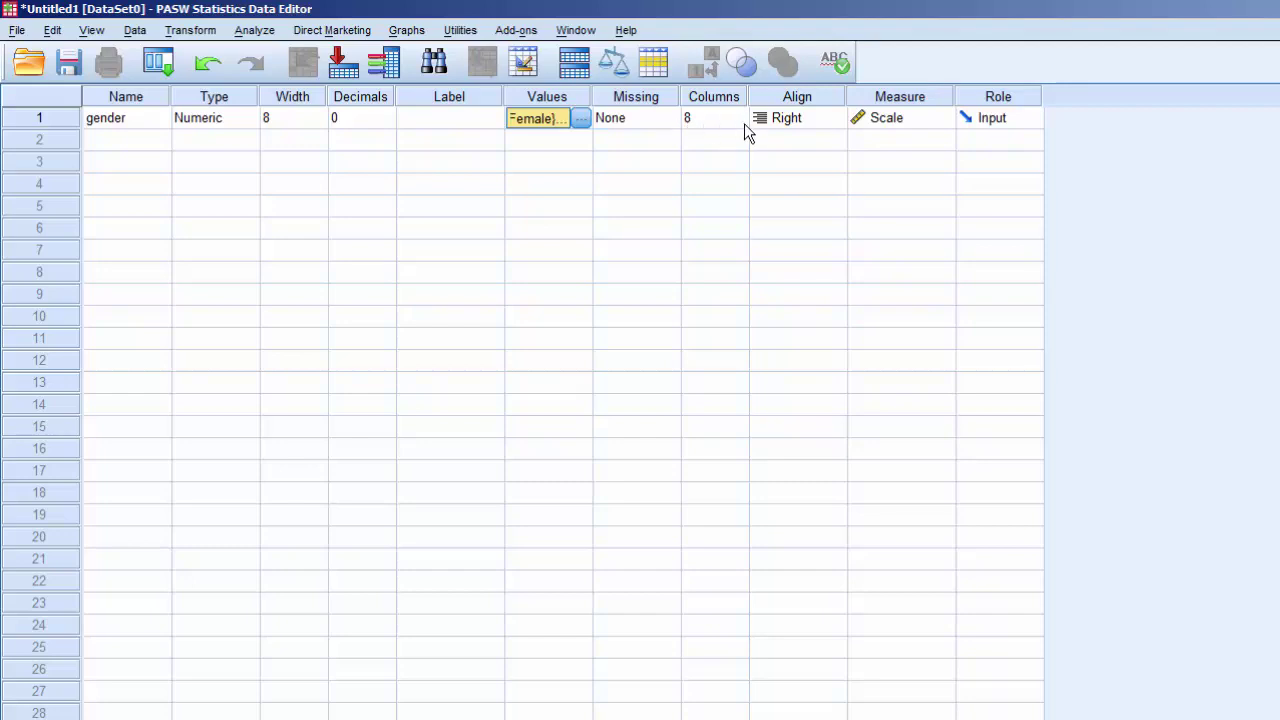
Step: Set gender's Align column to Left and its Measure column to Nominal
left_click(840, 118)
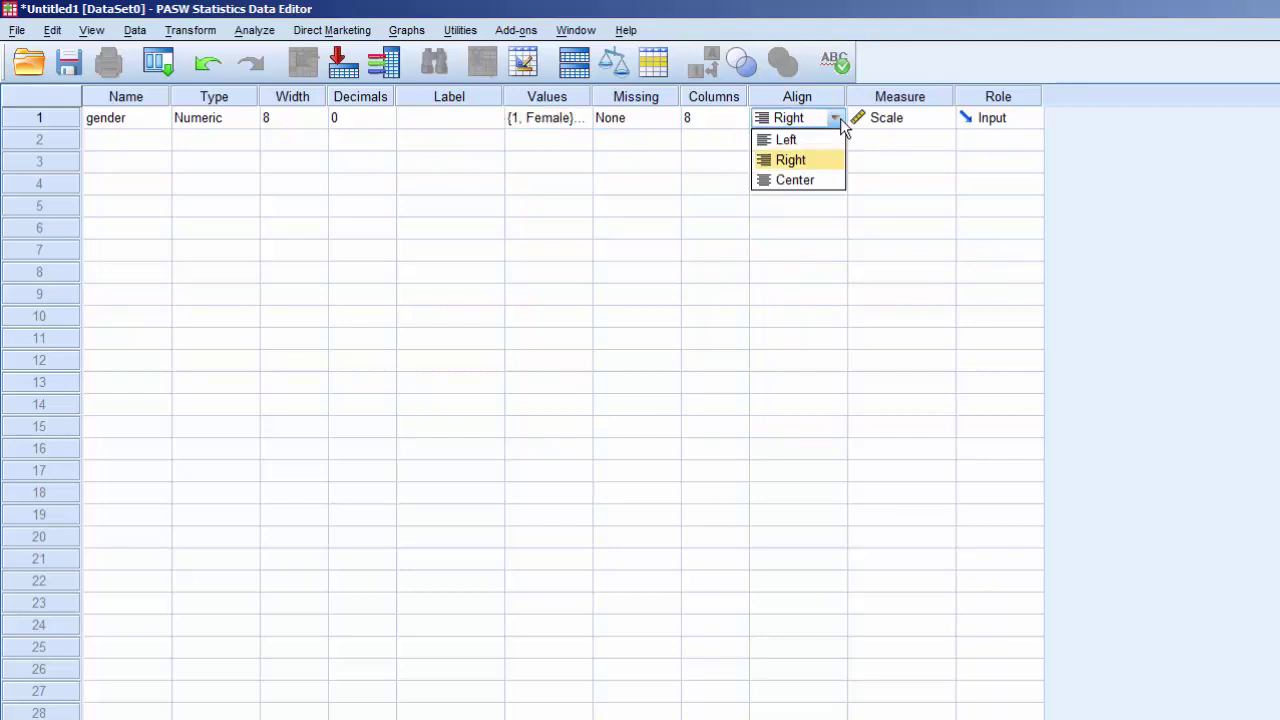
left_click(815, 142)
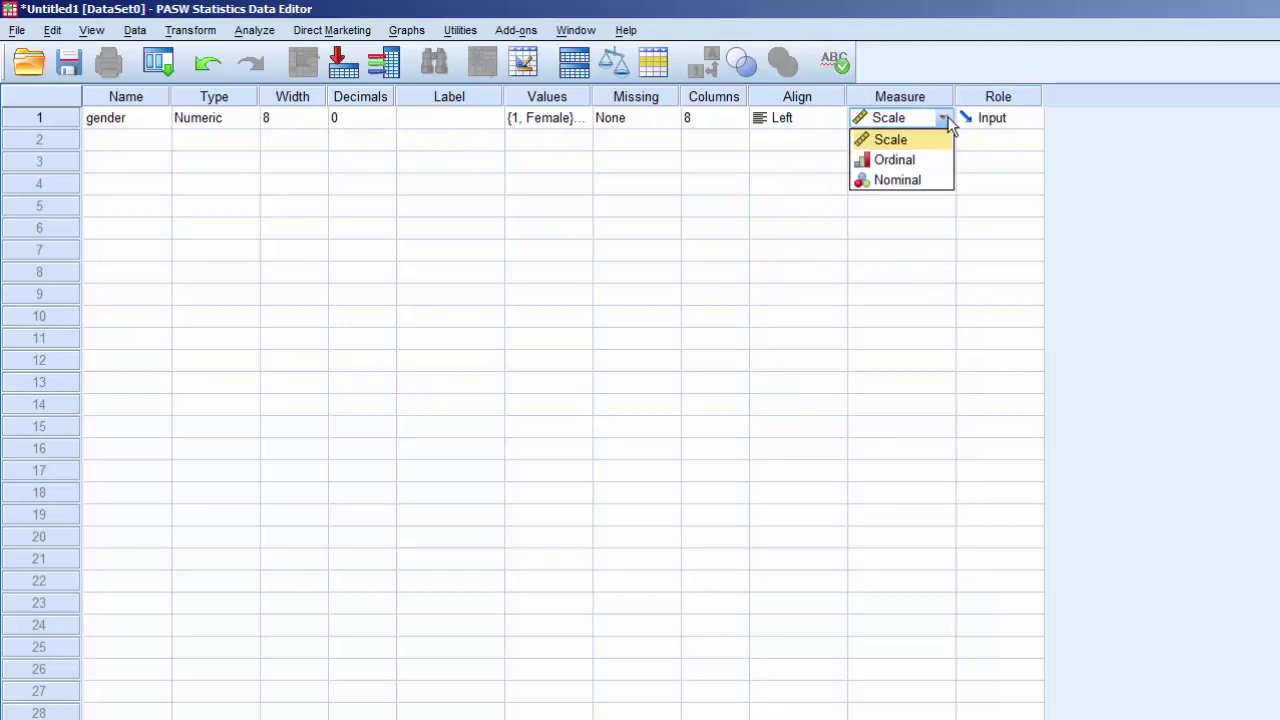
left_click(930, 182)
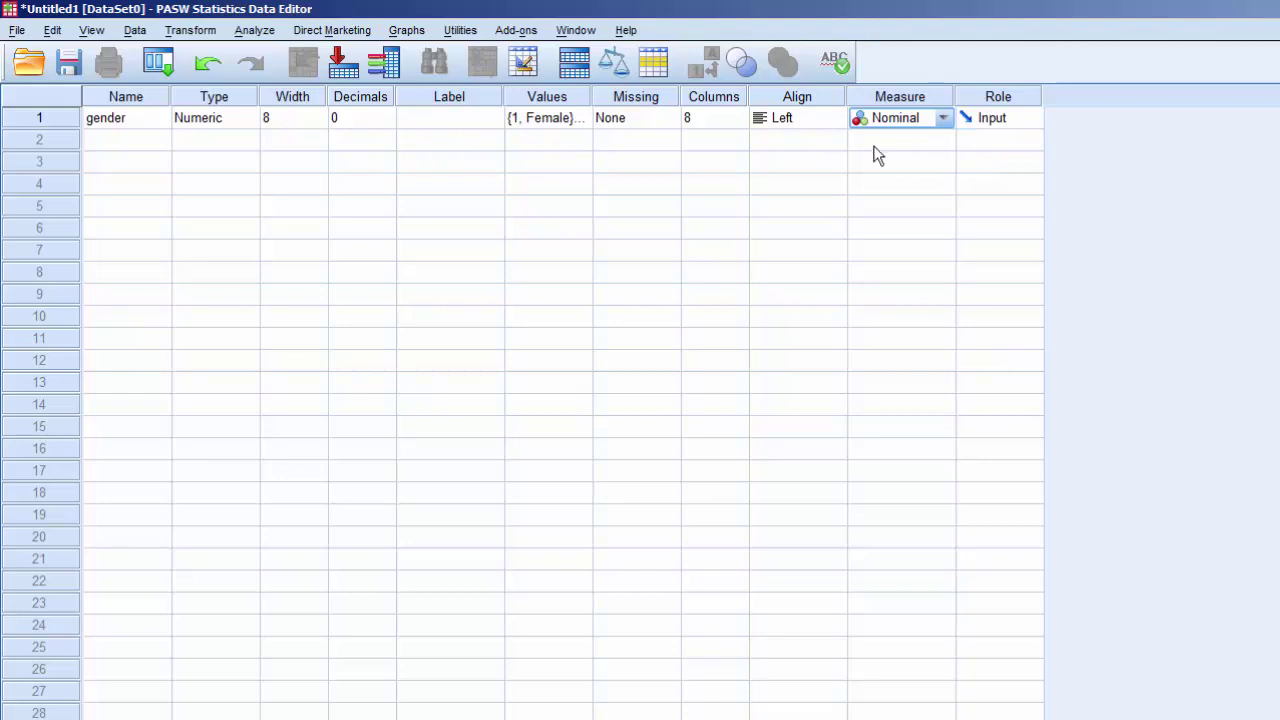
Step: Define age as the row 2 variable and lower its decimals to 0
left_click(140, 155)
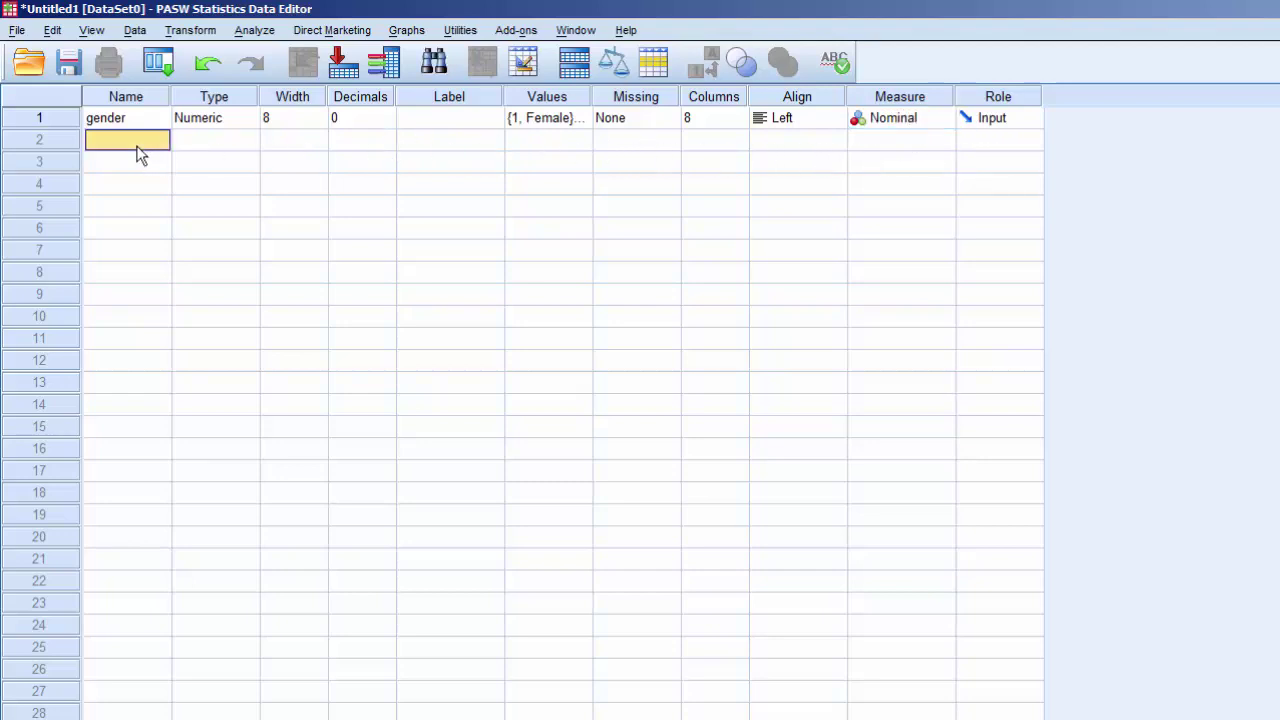
type("age")
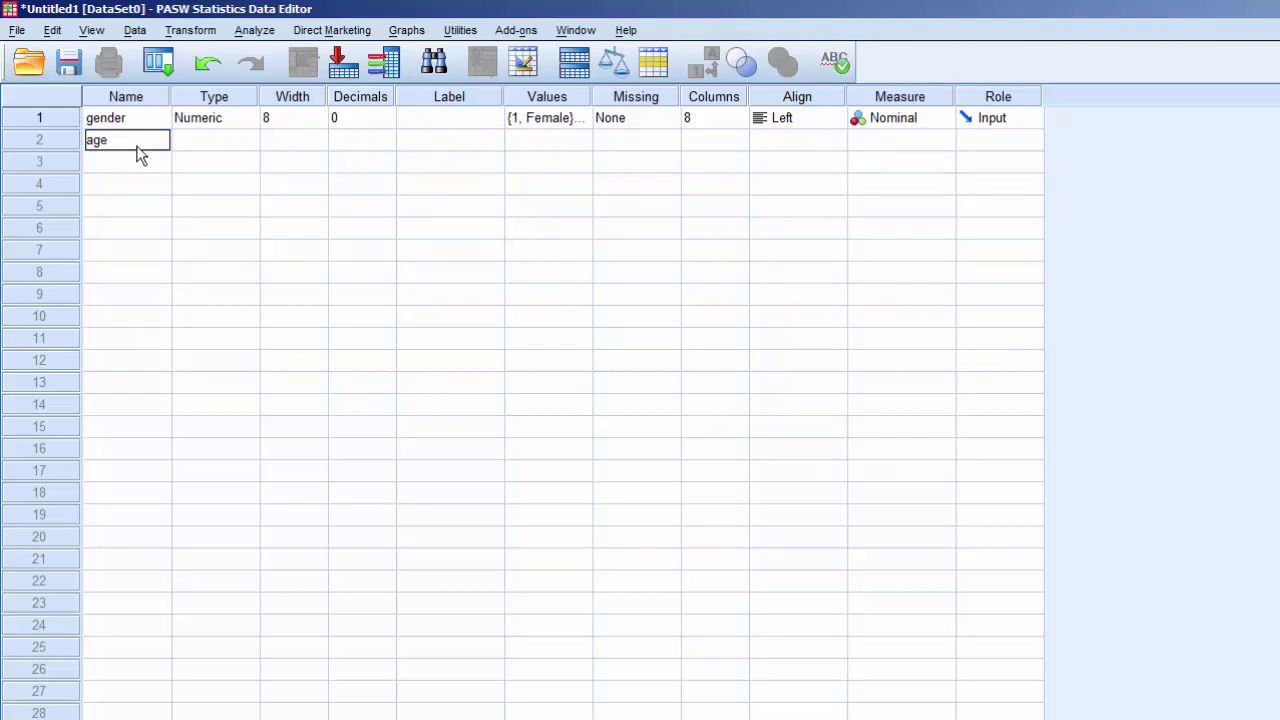
key("Return")
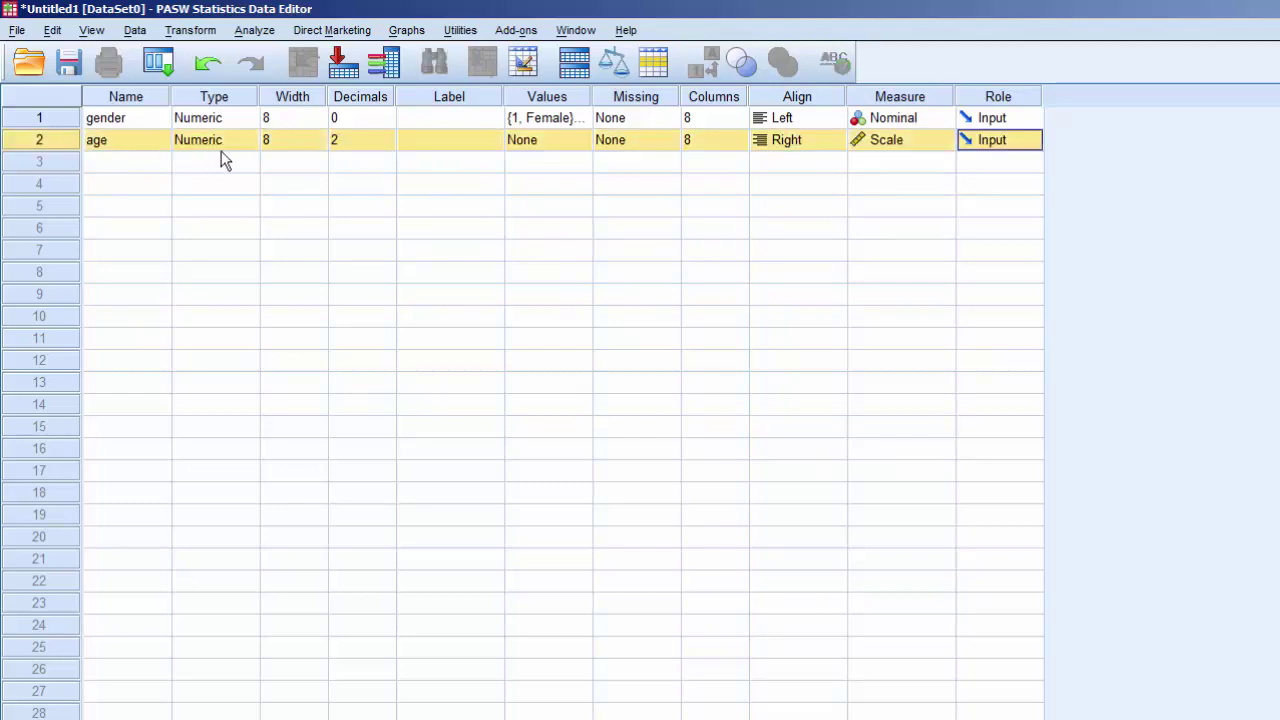
left_click(391, 143)
left_click(391, 143)
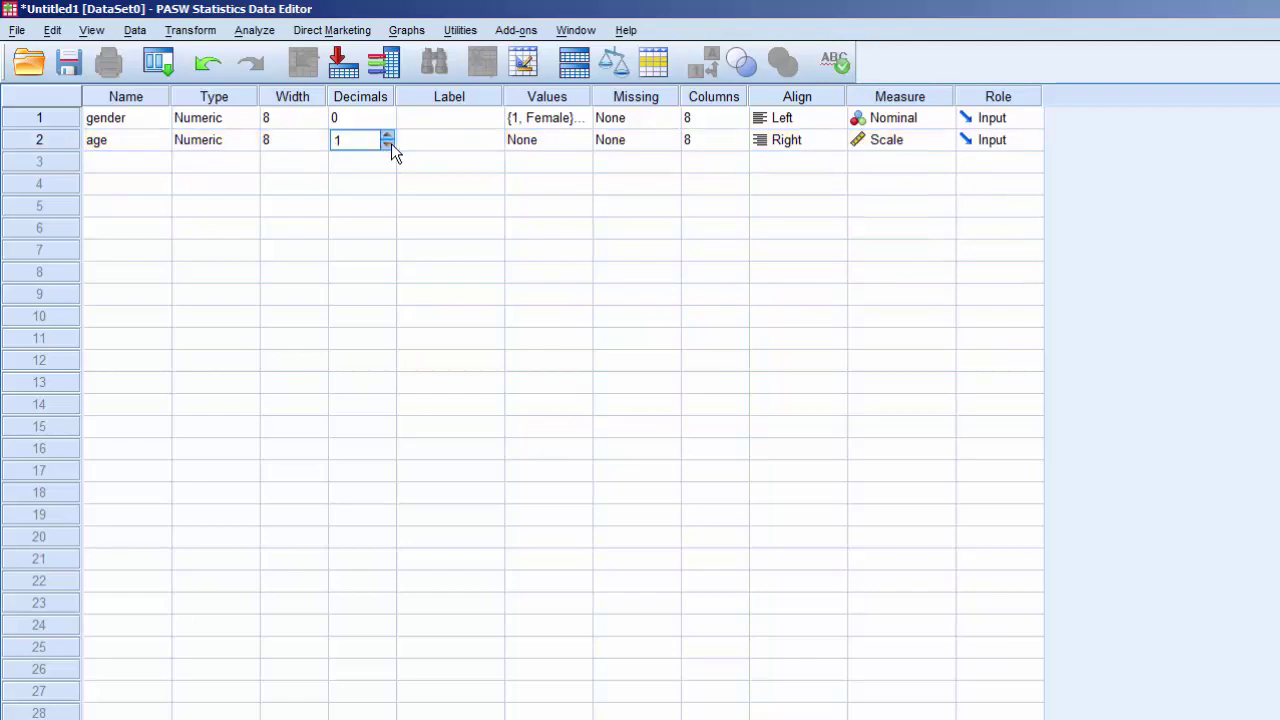
left_click(391, 143)
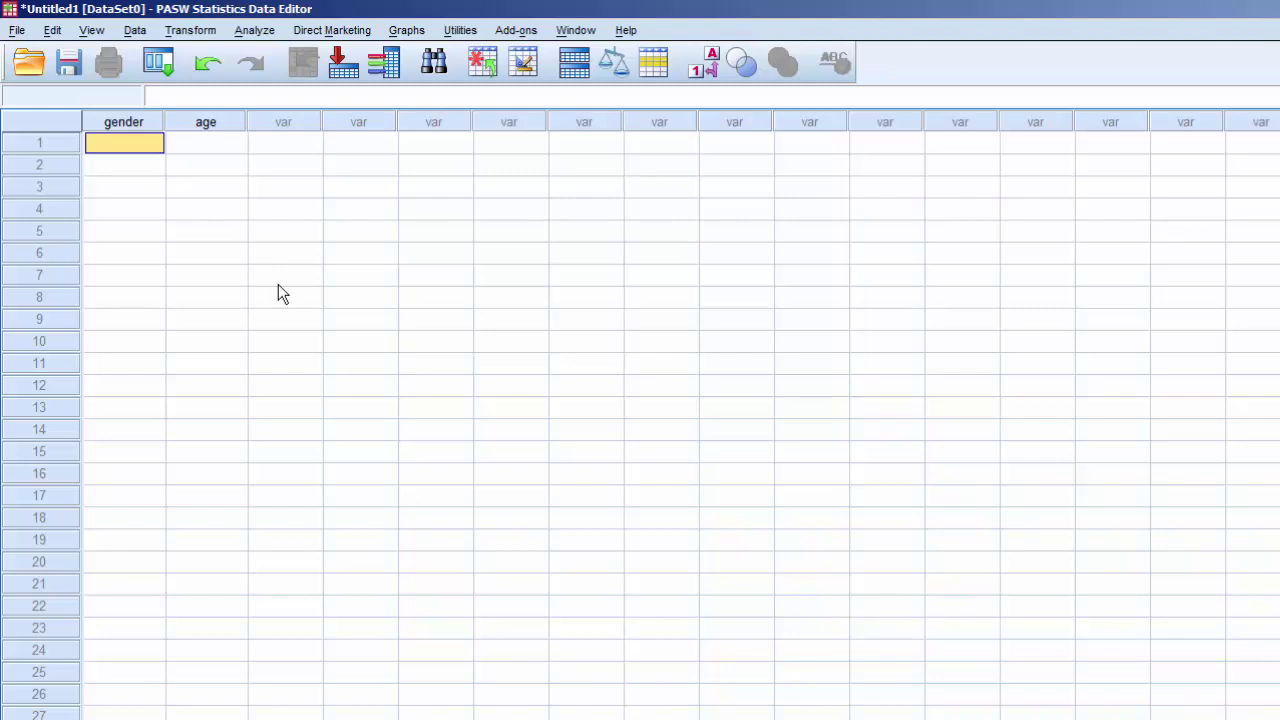
Step: Enter case 1 as gender 2, age 24, and case 2 as gender 1, age 25
type("2")
key("Tab")
type("24")
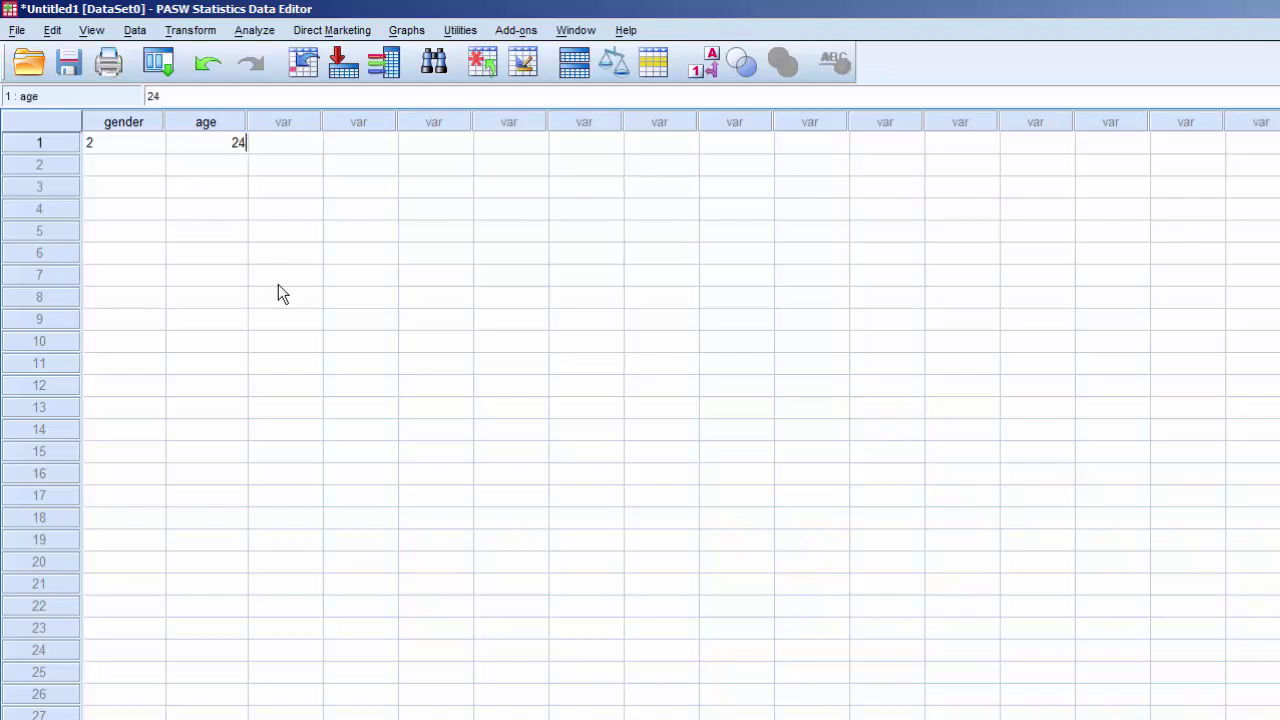
key("Return")
type("1")
key("Tab")
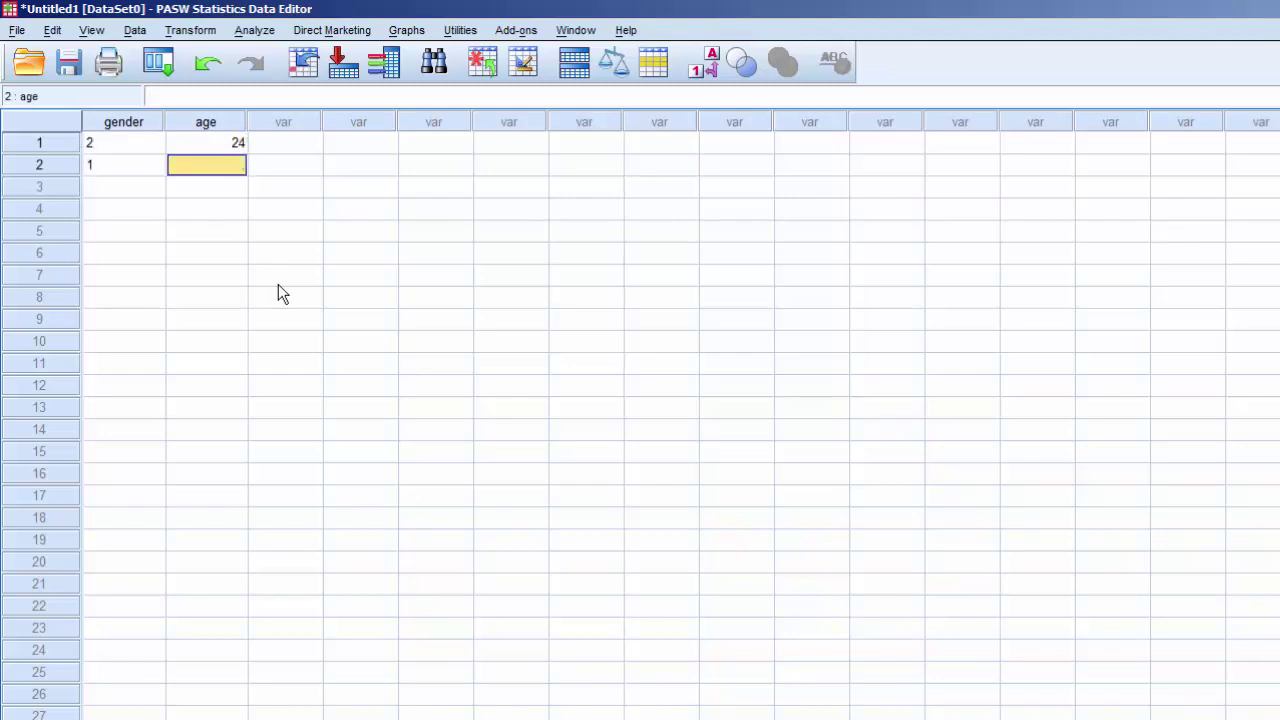
type("25")
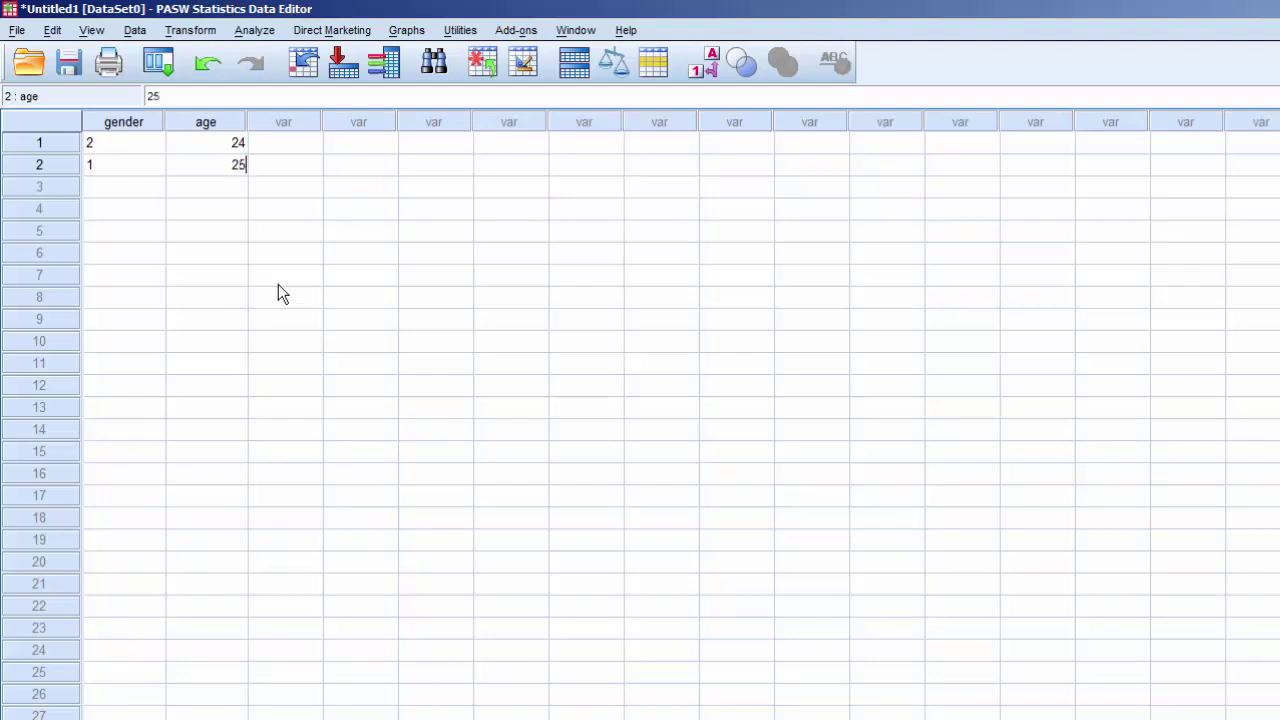
key("Return")
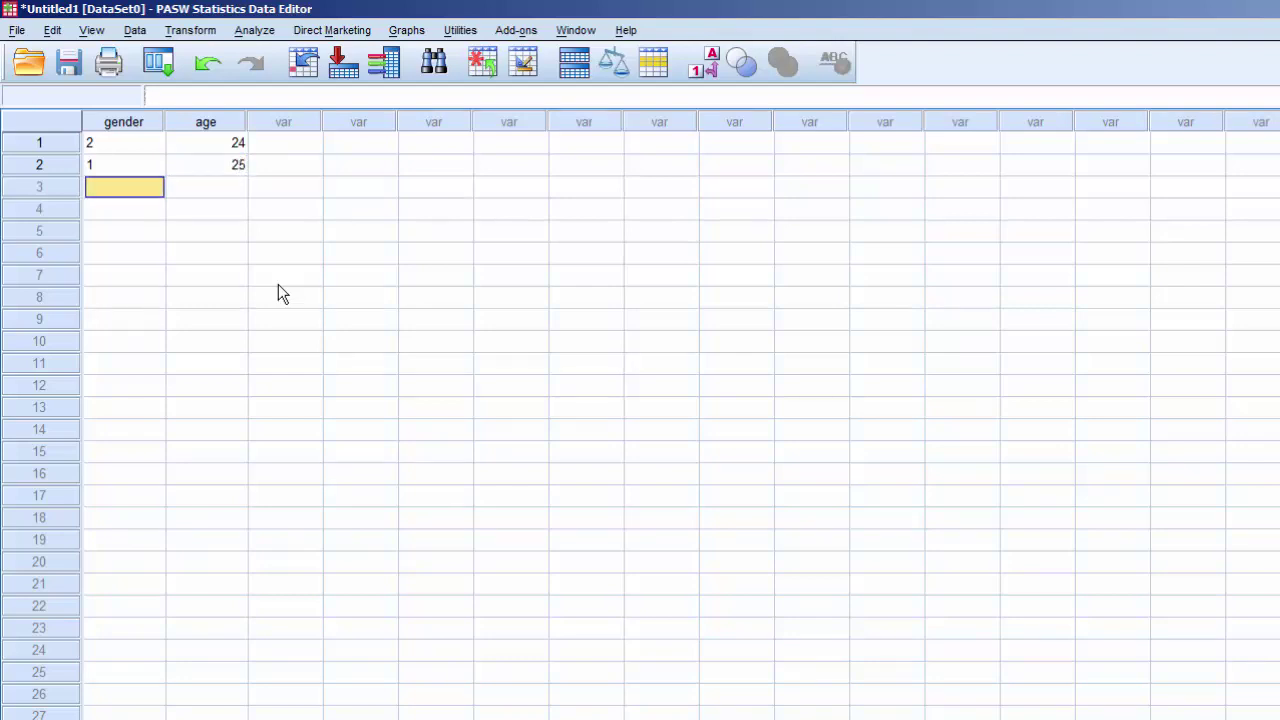
Step: Turn on value labels and enter case 3 as Male, age 31
left_click(709, 70)
left_click(156, 192)
left_click(152, 189)
left_click(129, 228)
left_click(206, 195)
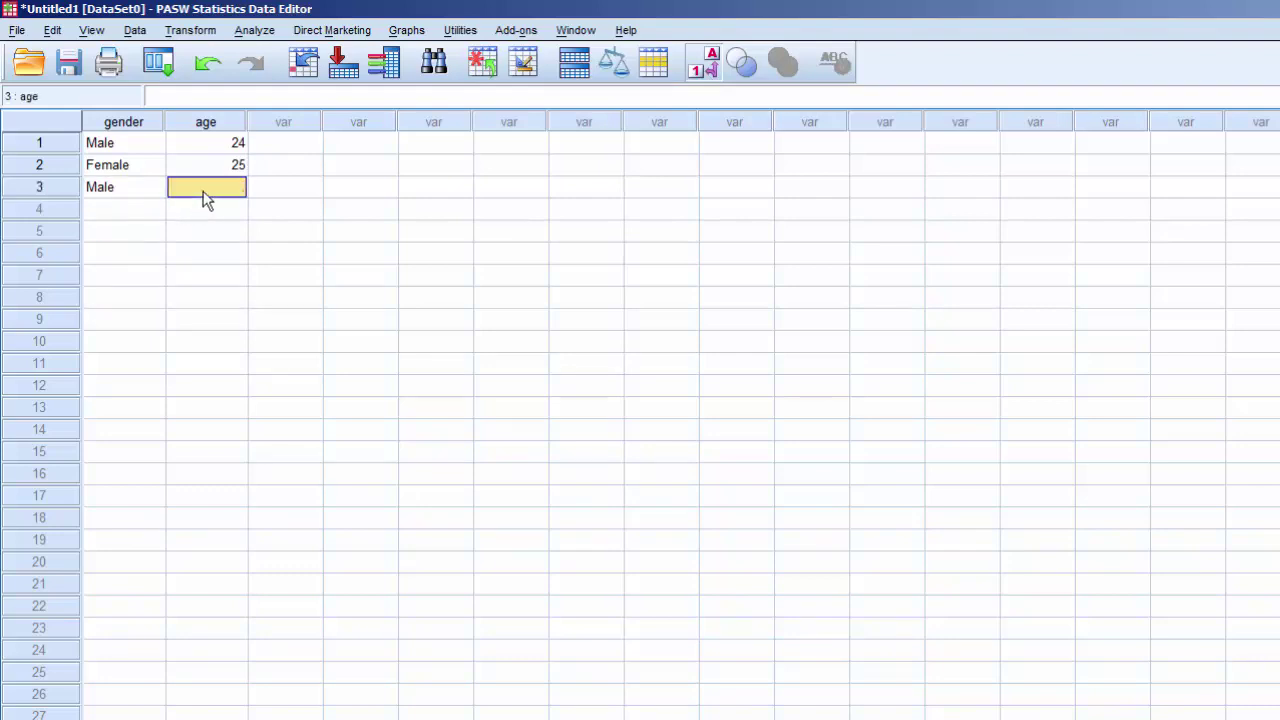
type("31")
Step: Enter case 4 as Male, age 19, and case 5 as Female, age 27, then toggle labels off and on
left_click(159, 209)
left_click(156, 210)
left_click(141, 258)
left_click(209, 214)
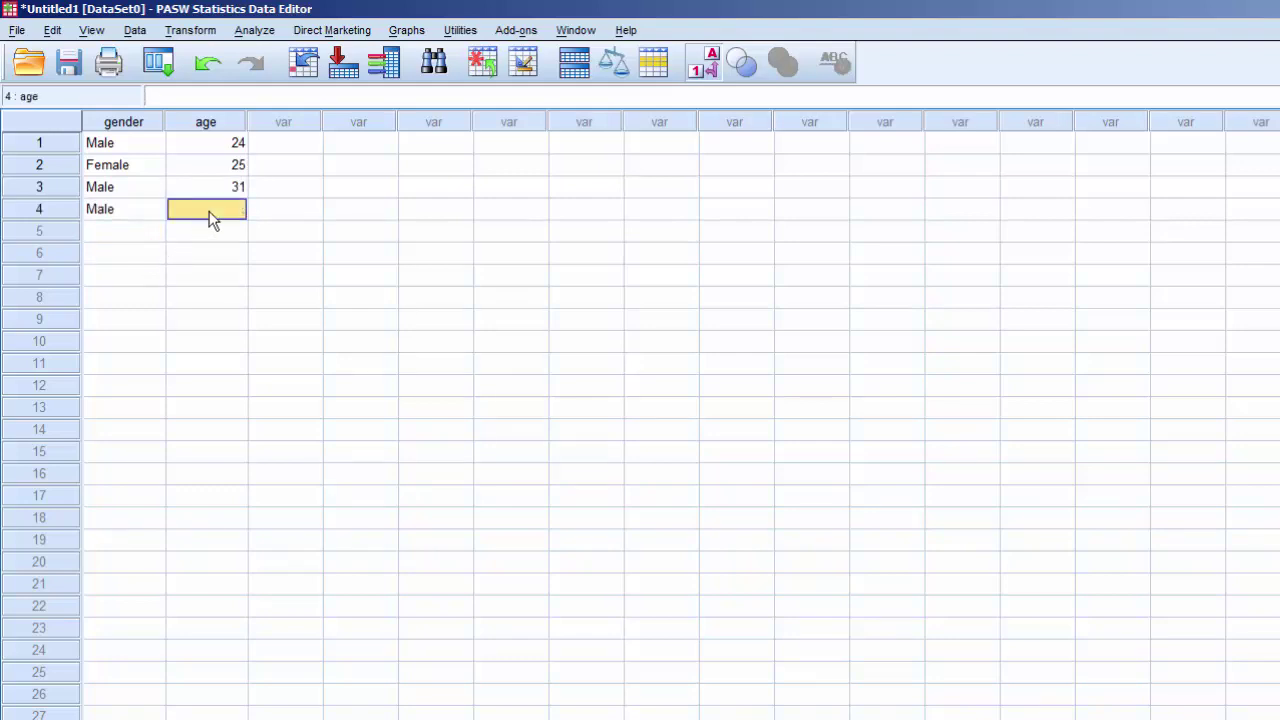
type("19")
left_click(161, 234)
left_click(161, 234)
left_click(150, 254)
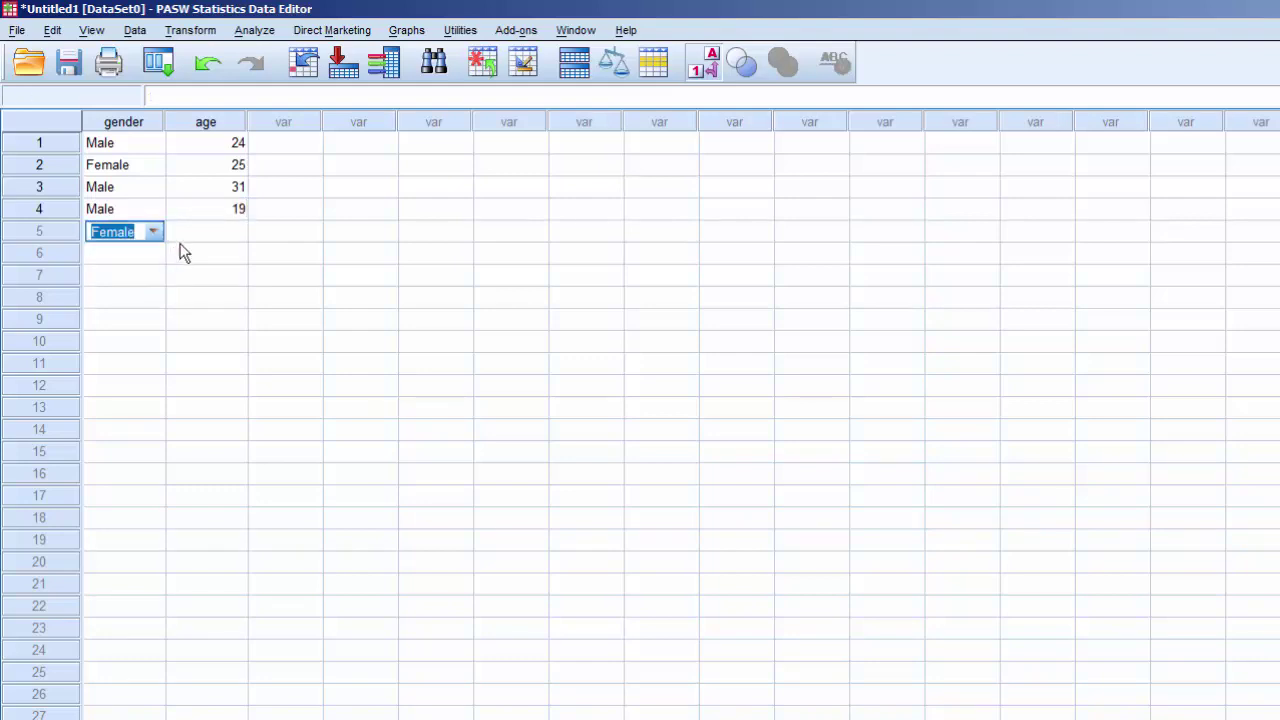
left_click(200, 238)
type("27")
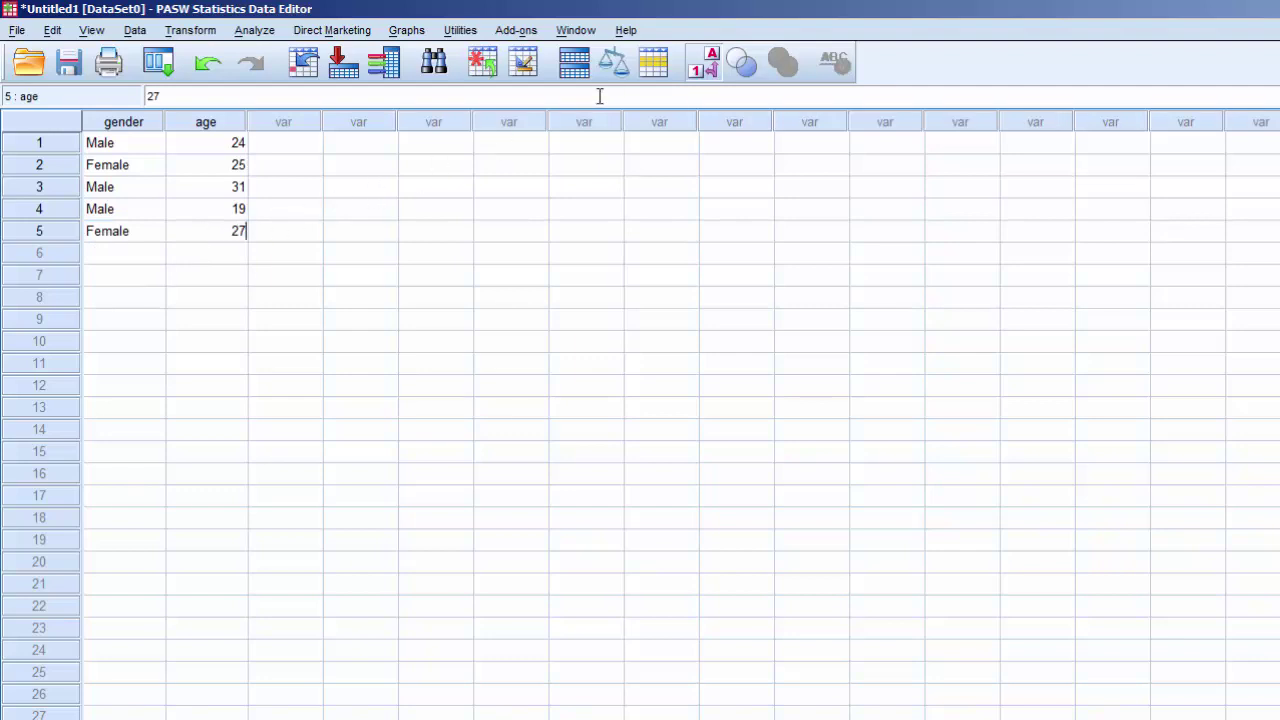
left_click(706, 66)
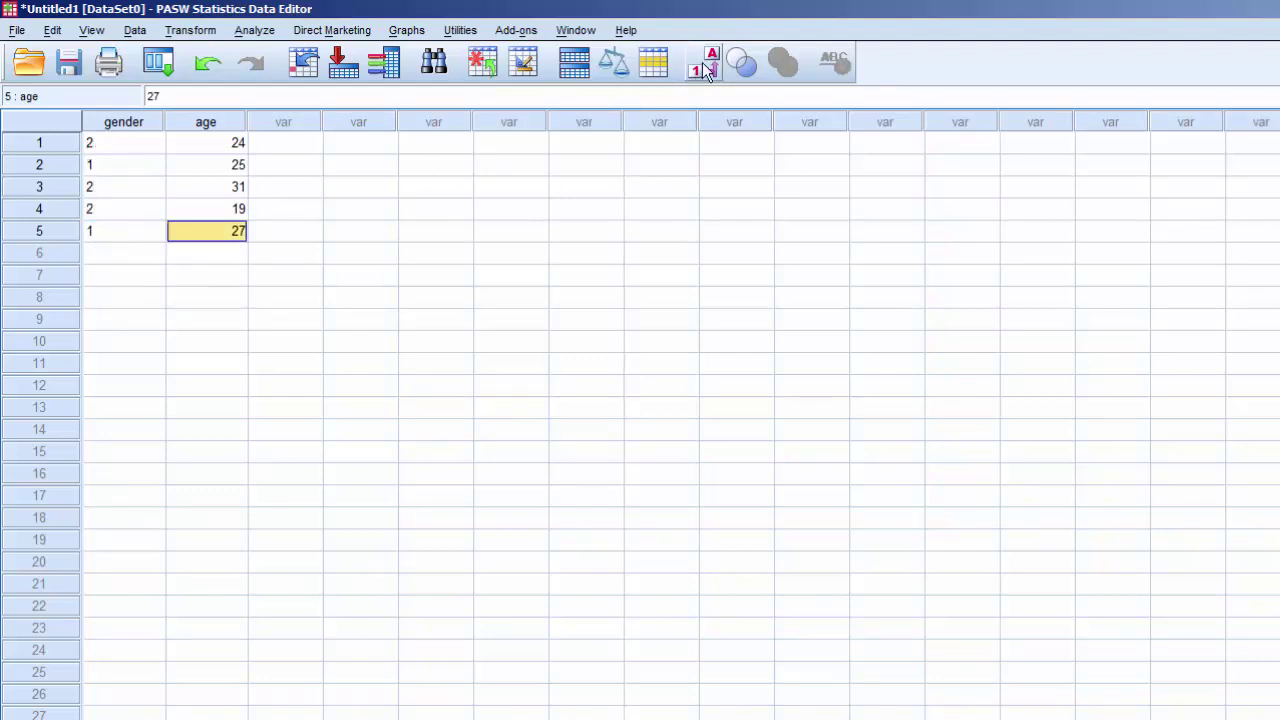
left_click(706, 66)
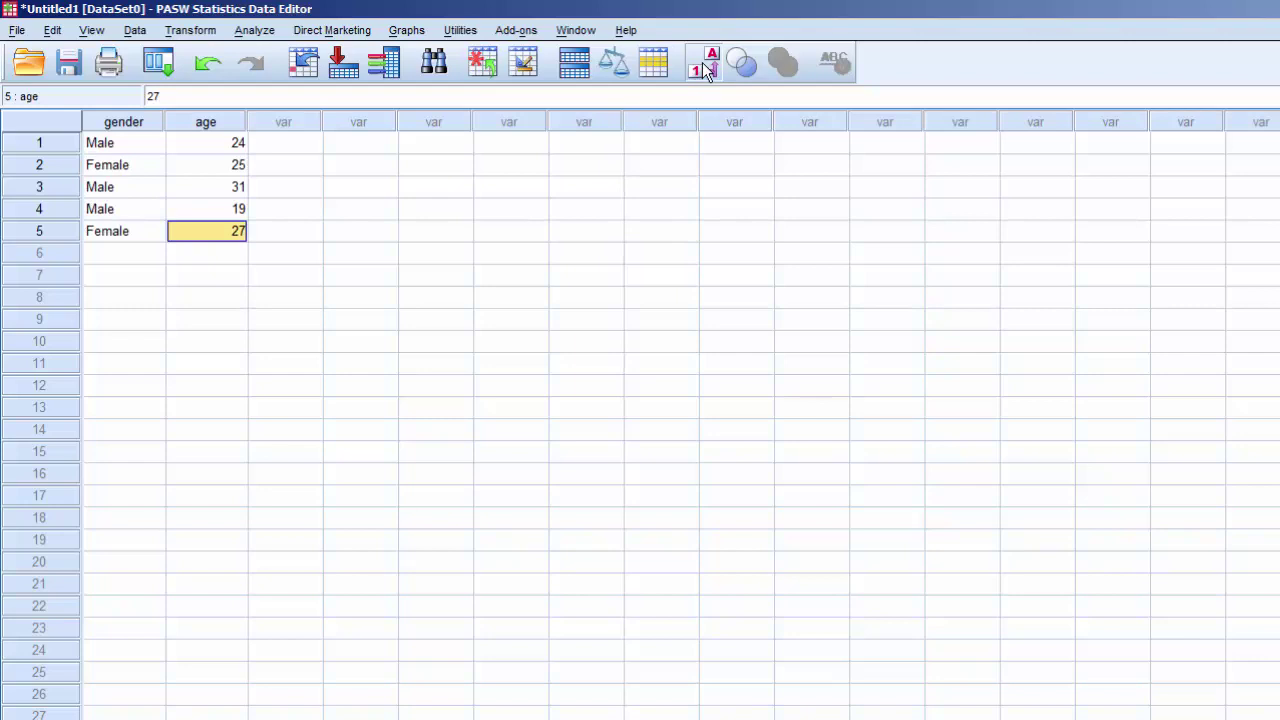